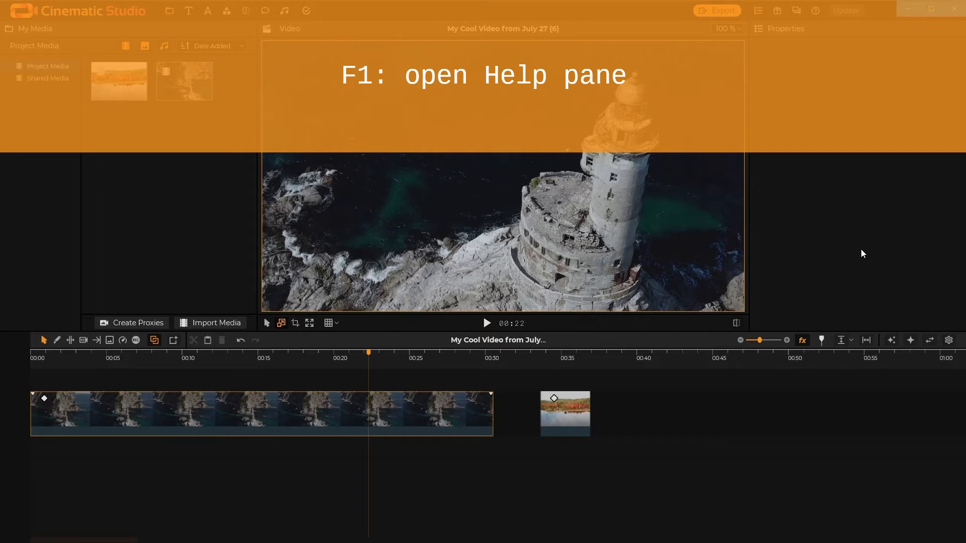
# - Open the Help pane, search its topics for pan, clear the search and close the pane
pyautogui.press('F1')
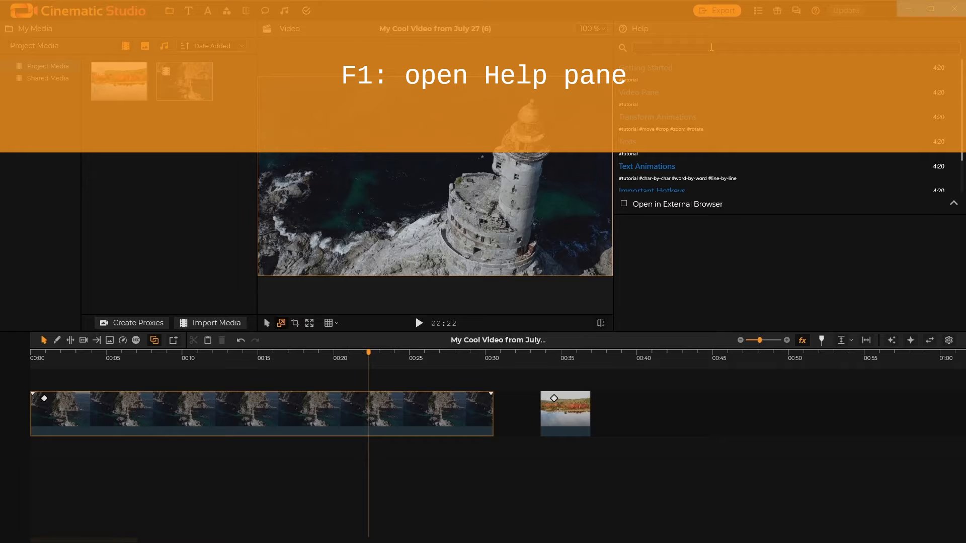
pyautogui.write('pan')
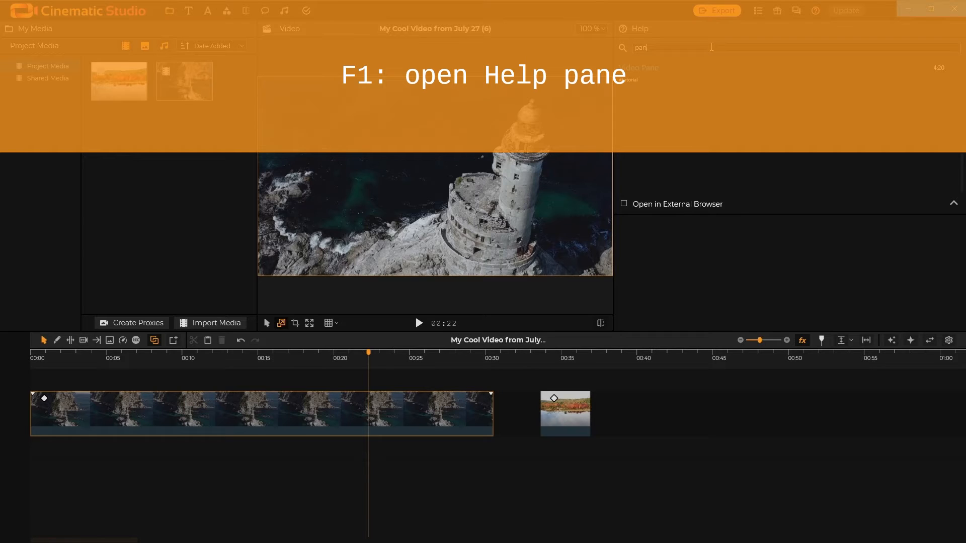
pyautogui.press('BackSpace')
pyautogui.press('BackSpace')
pyautogui.press('BackSpace')
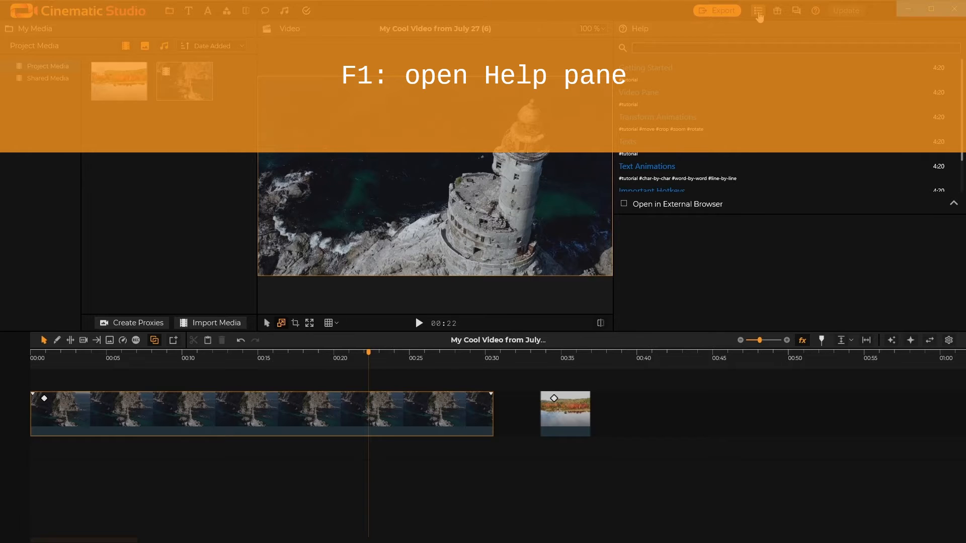
pyautogui.click(758, 10)
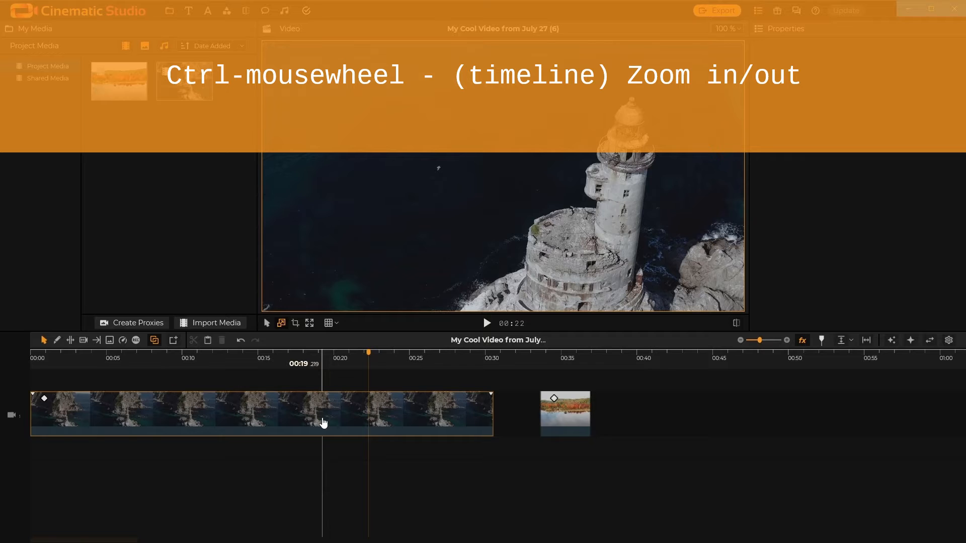
pyautogui.scroll(2, 324, 423)
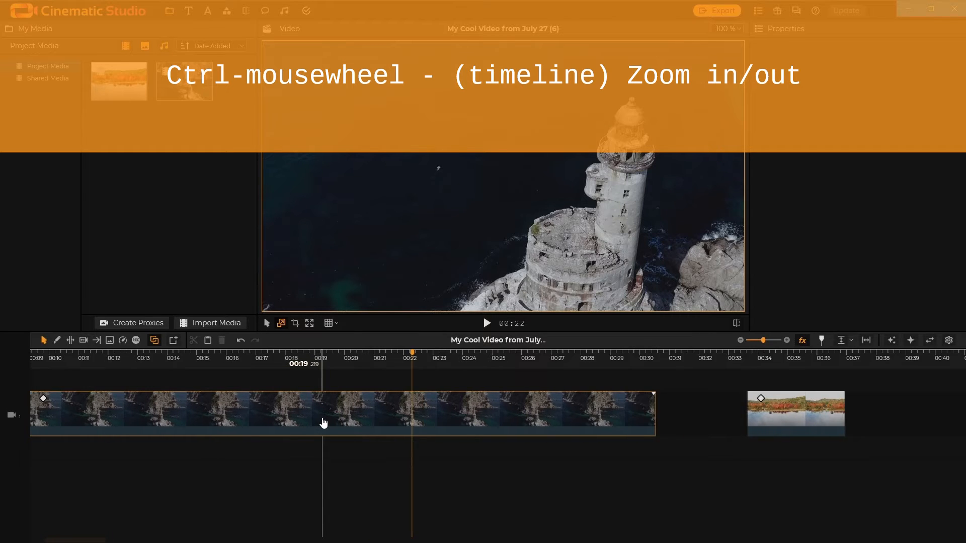
pyautogui.scroll(-2, 323, 422)
pyautogui.scroll(2, 324, 423)
pyautogui.scroll(-2, 324, 423)
pyautogui.scroll(-2, 323, 423)
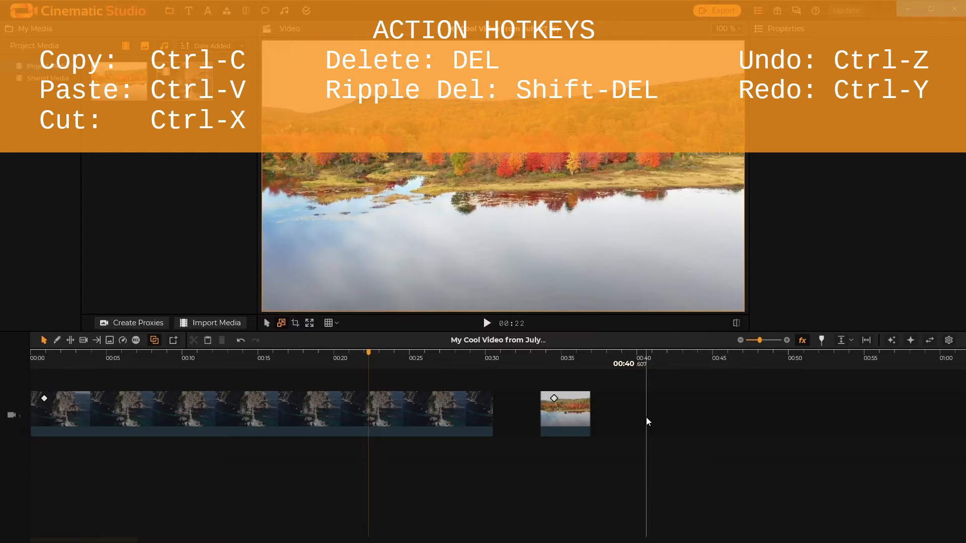
# - Paste two copies of the lake clip onto upper tracks and delete the selected copy
pyautogui.click(577, 421)
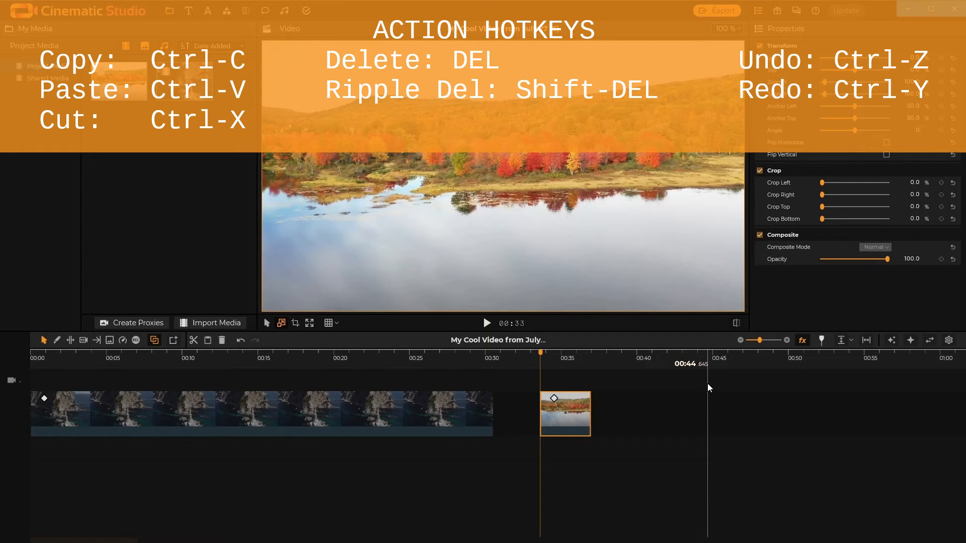
pyautogui.hotkey('ctrl', 'v')
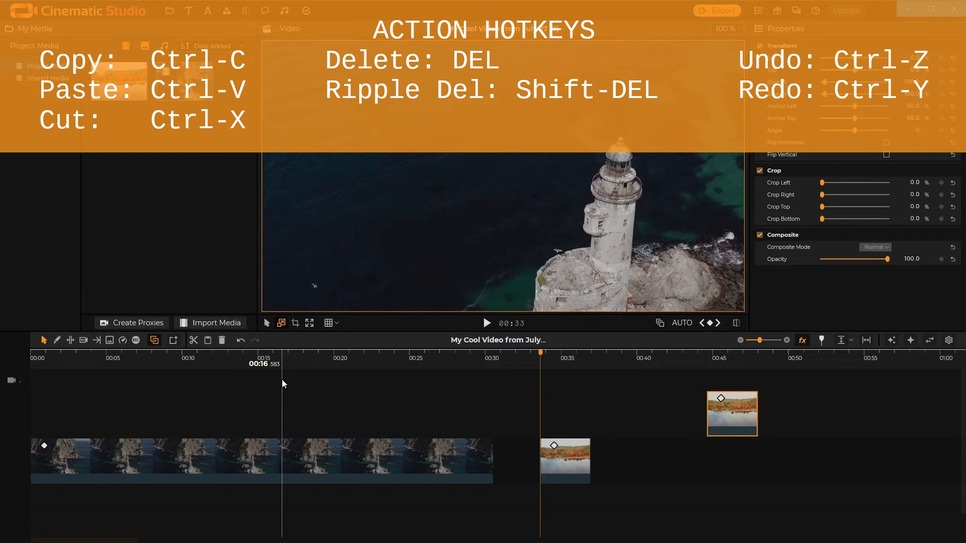
pyautogui.hotkey('ctrl', 'v')
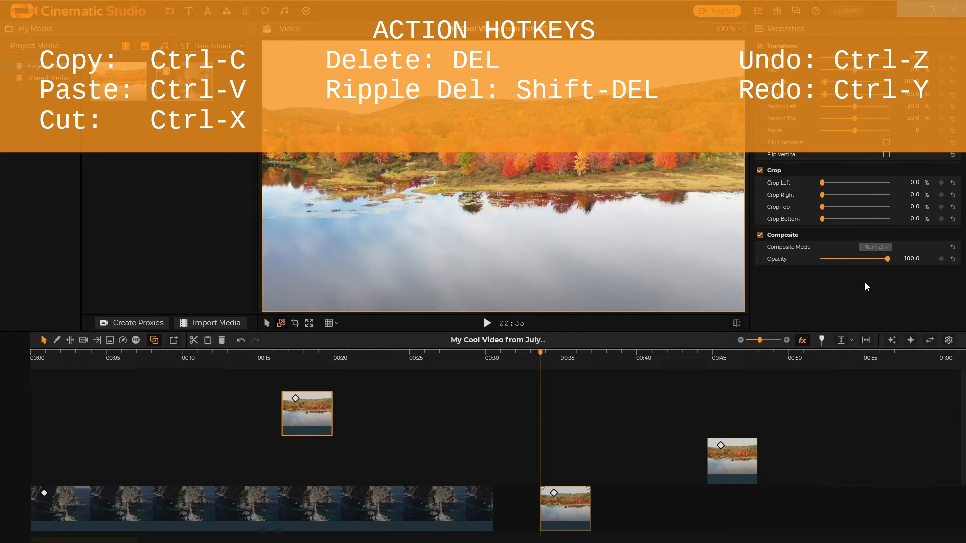
pyautogui.press('Delete')
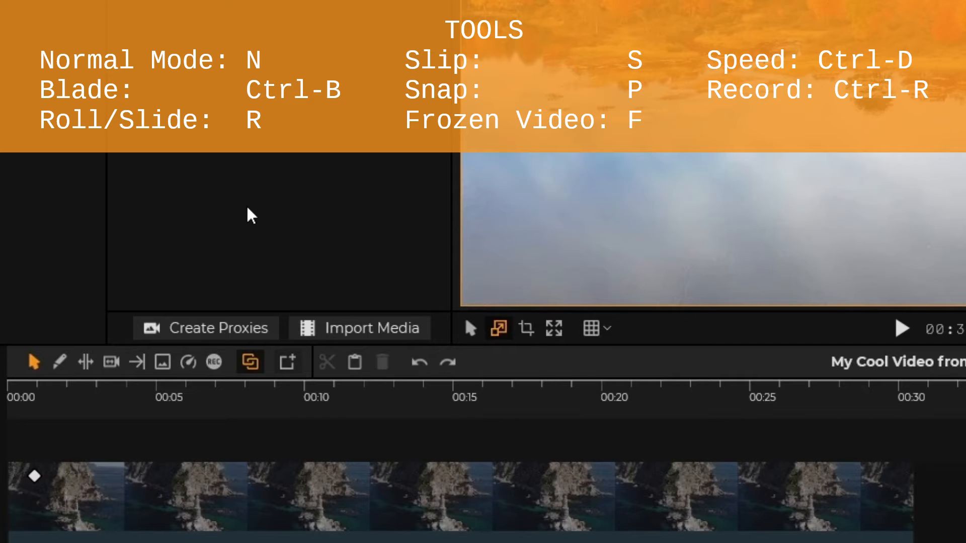
# - Switch to the Speed and Record tools and return to Normal mode
pyautogui.press('k')
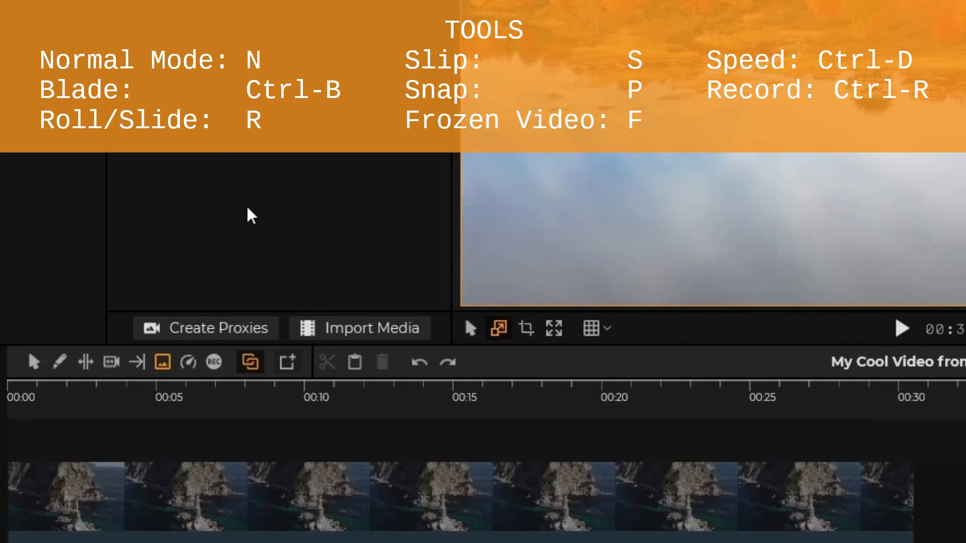
pyautogui.hotkey('ctrl', 'd')
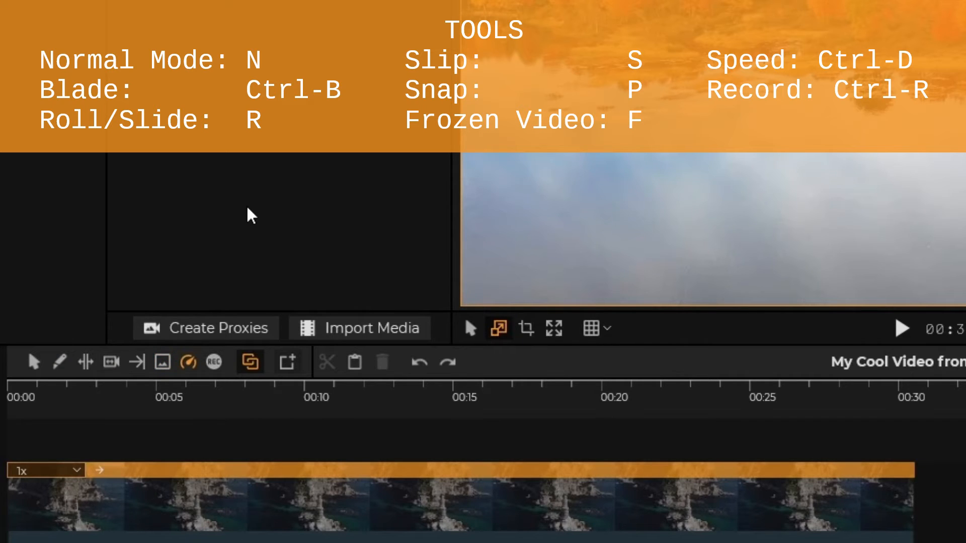
pyautogui.hotkey('ctrl', 'r')
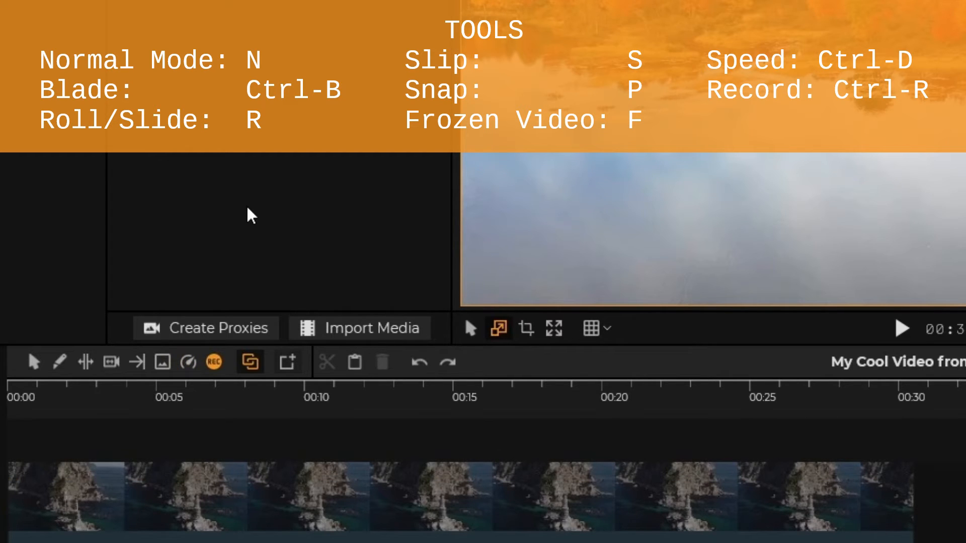
pyautogui.press('n')
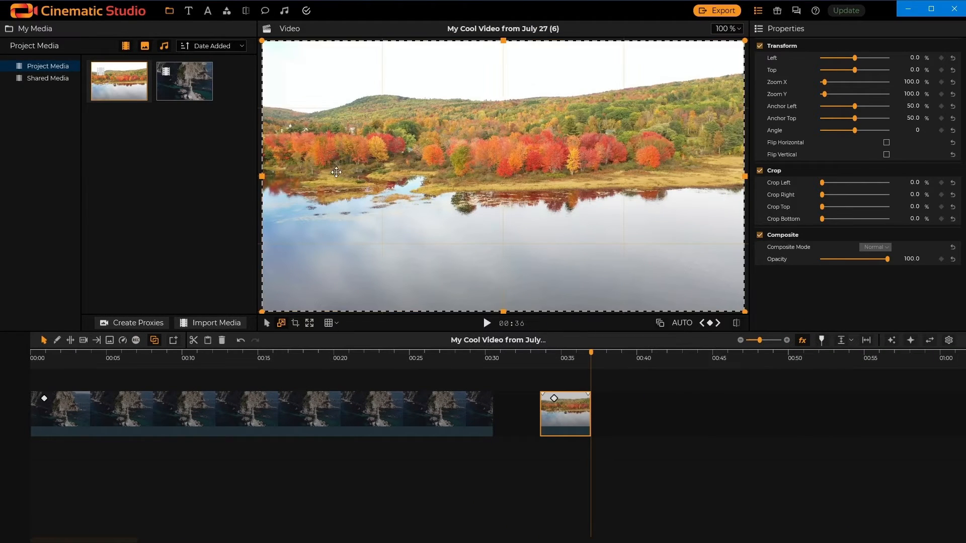
# - Append the lake clip from My Media to the end of the main track
pyautogui.click(111, 94)
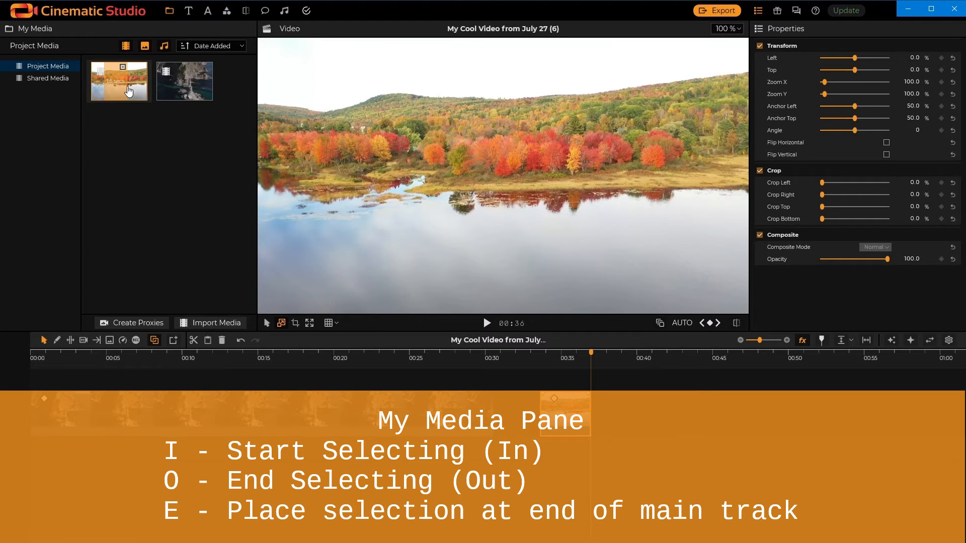
pyautogui.press('e')
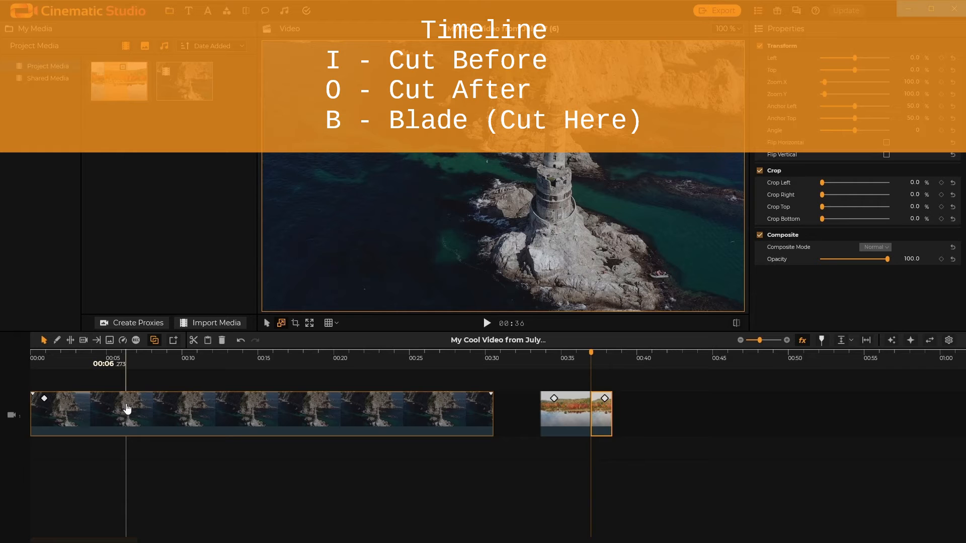
# - Trim the lighthouse clip to start at about 00:06 and end at about 00:21
pyautogui.press('i')
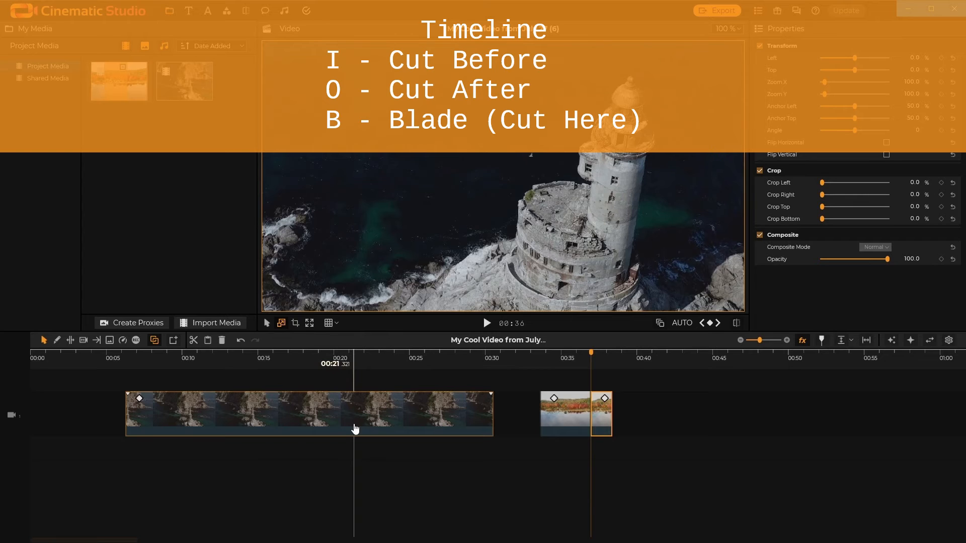
pyautogui.press('o')
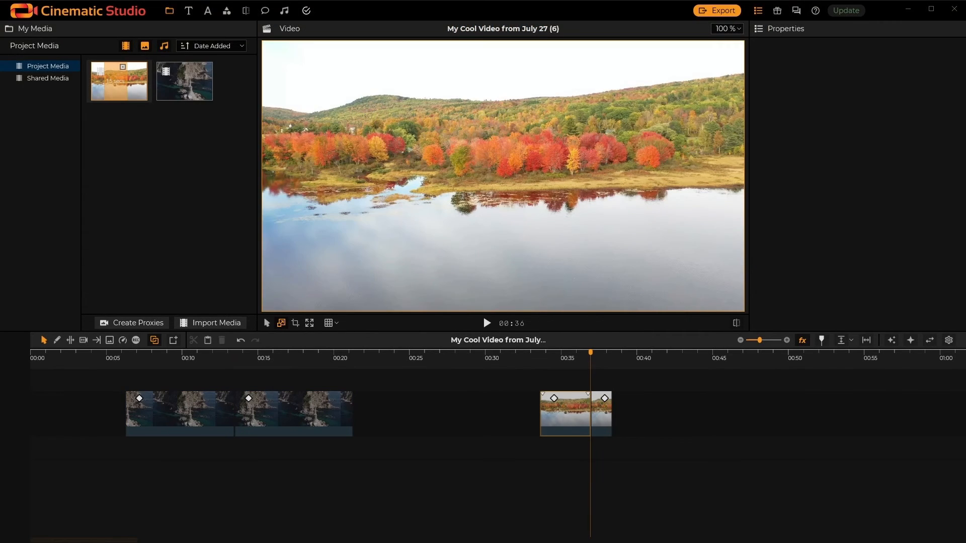
# - Cycle the timeline track height through its big, small and normal sizes
pyautogui.press('h')
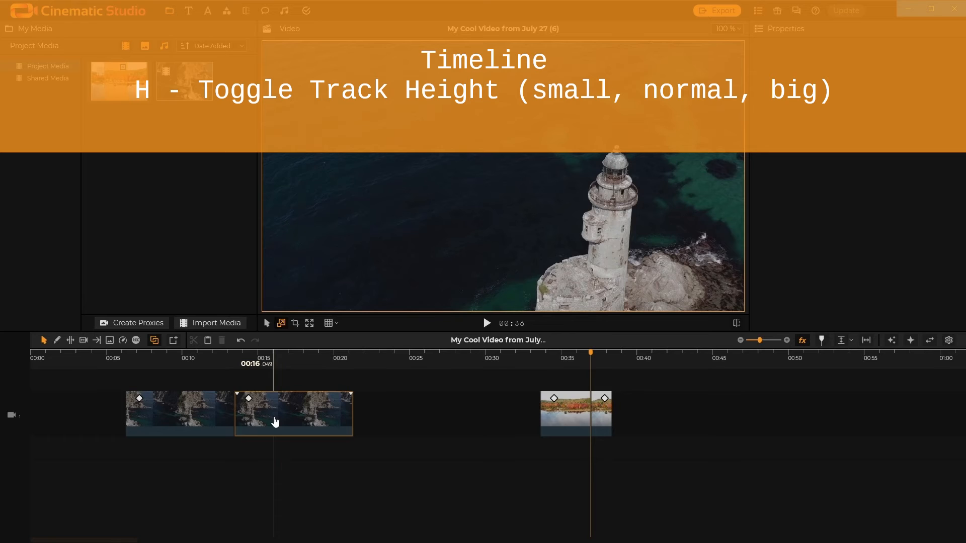
pyautogui.press('h')
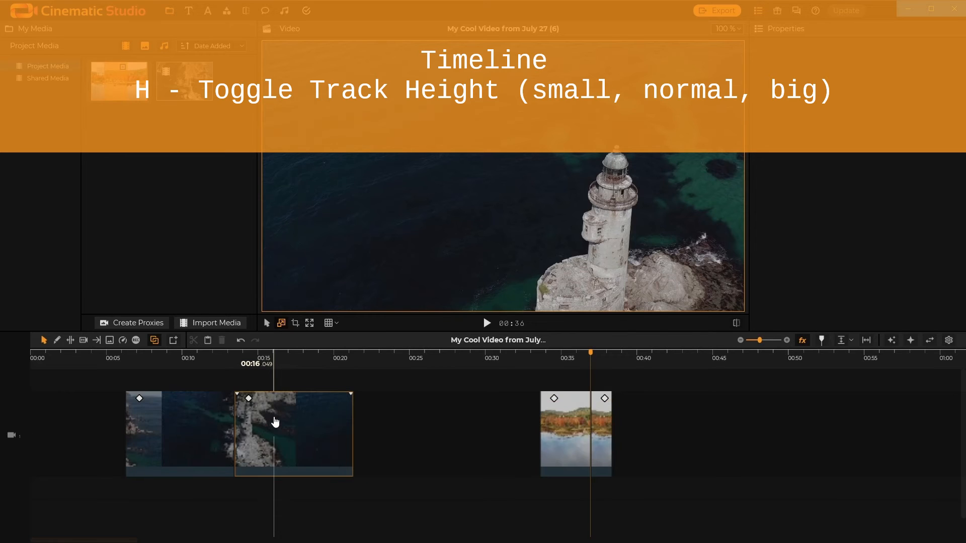
pyautogui.press('h')
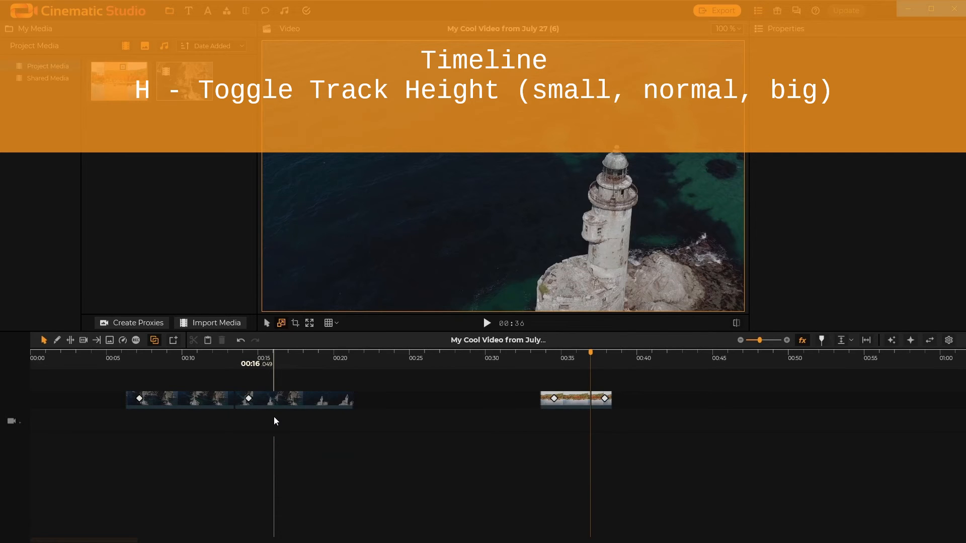
pyautogui.click(278, 403)
pyautogui.press('h')
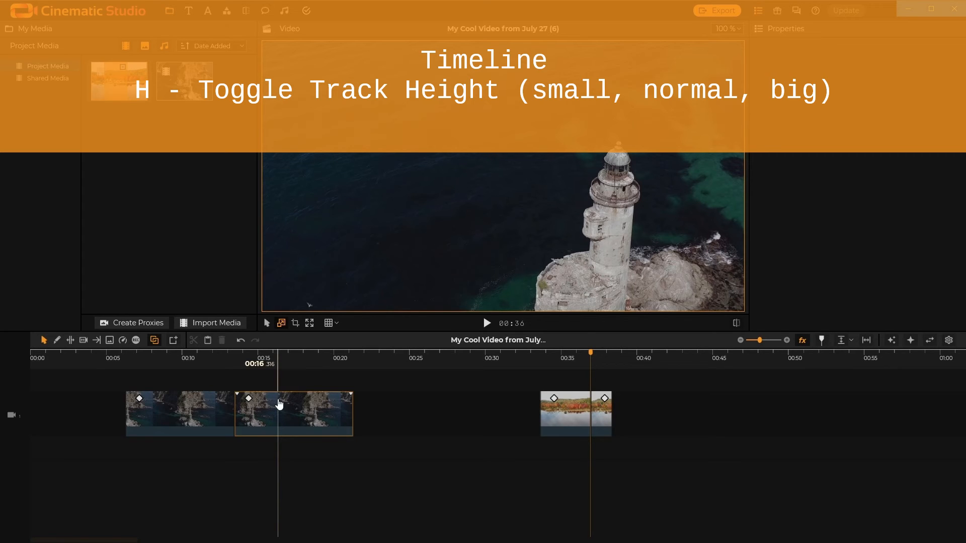
# - Select the start keyframe of the second lighthouse clip in the enlarged track view
pyautogui.moveTo(280, 404); pyautogui.dragTo(251, 404)
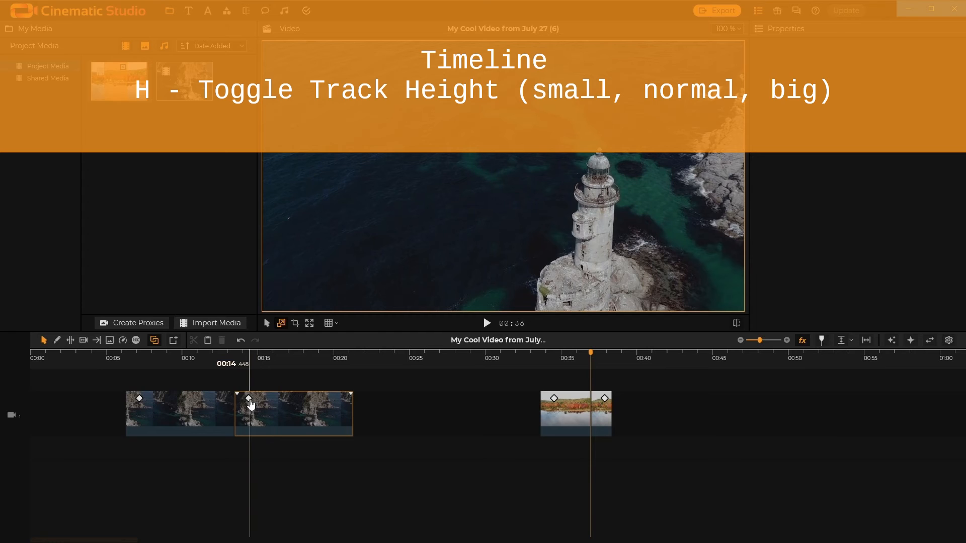
pyautogui.press('h')
pyautogui.click(249, 400)
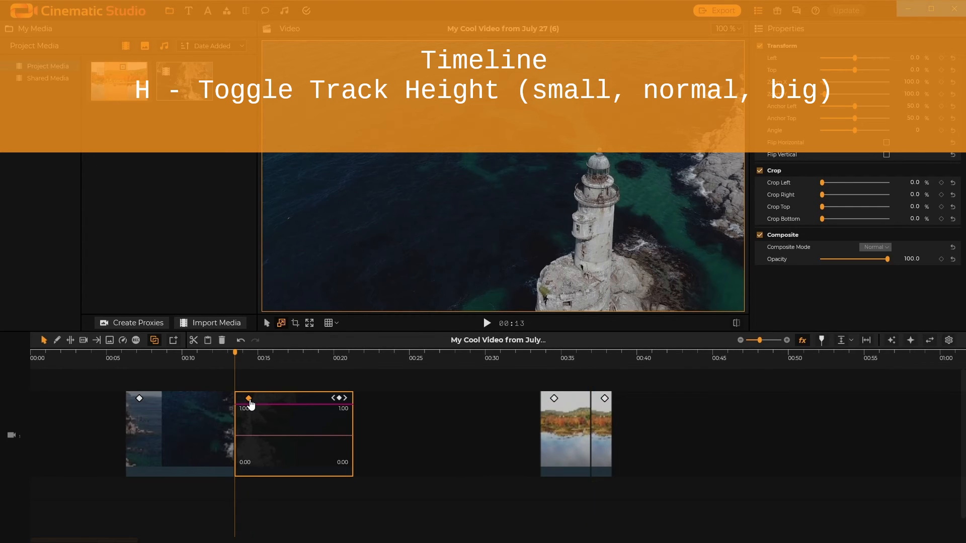
pyautogui.press('h')
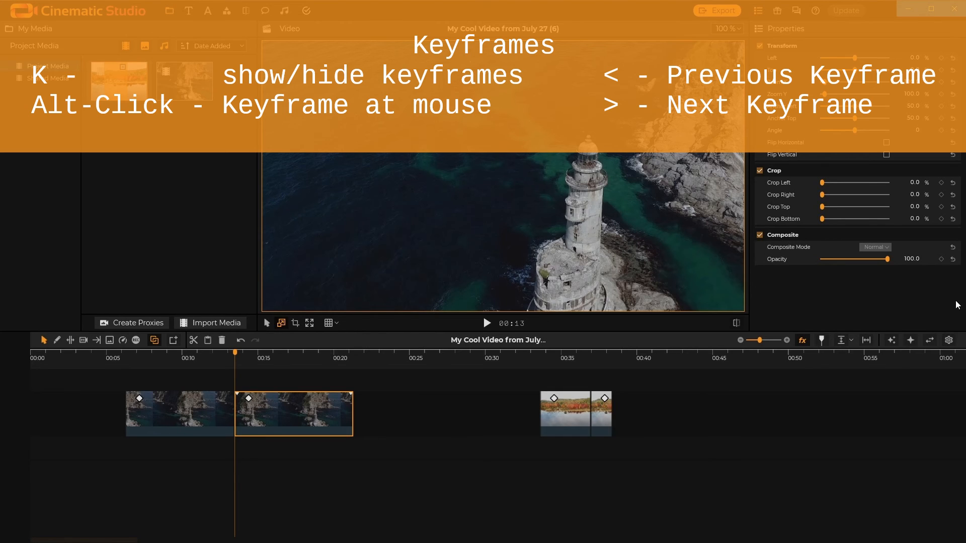
# - Toggle the clip's keyframe curves off and on again
pyautogui.press('k')
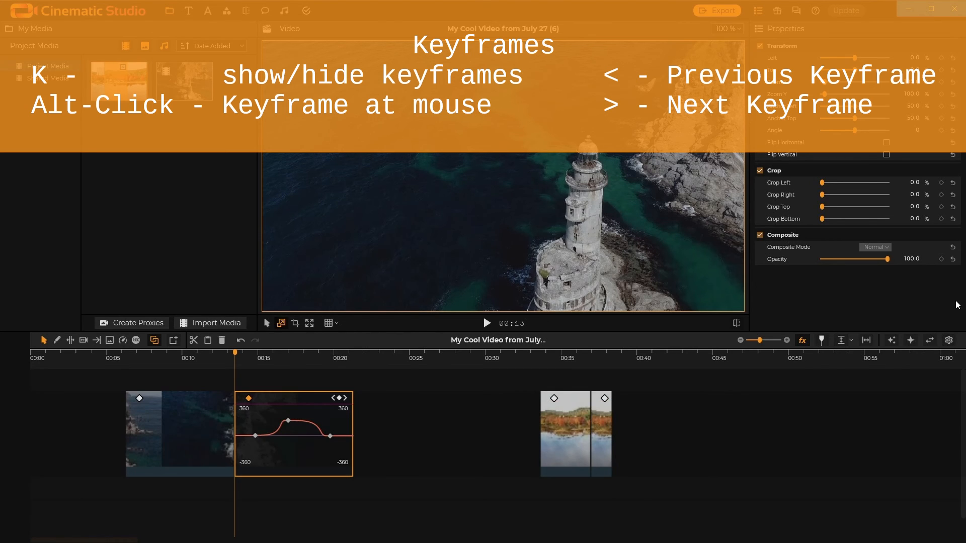
pyautogui.press('k')
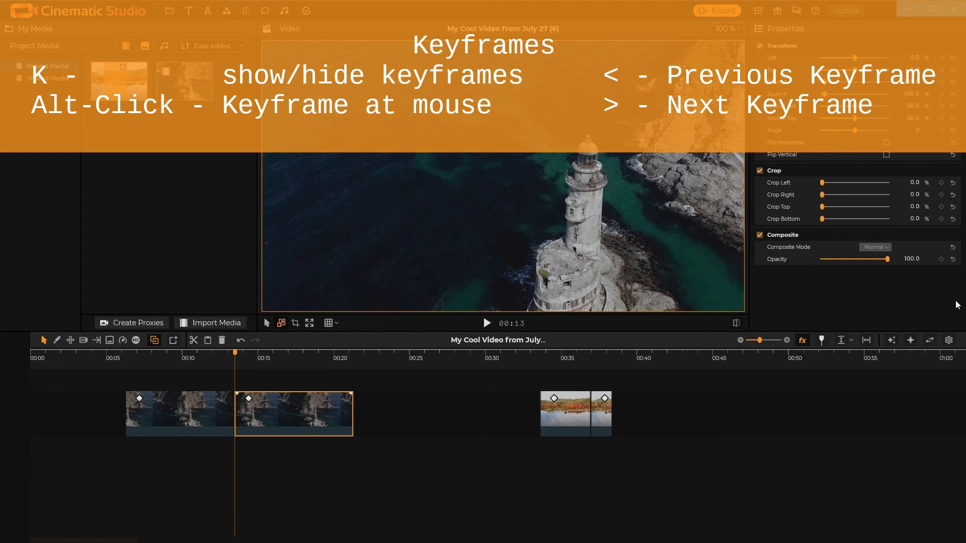
pyautogui.press('k')
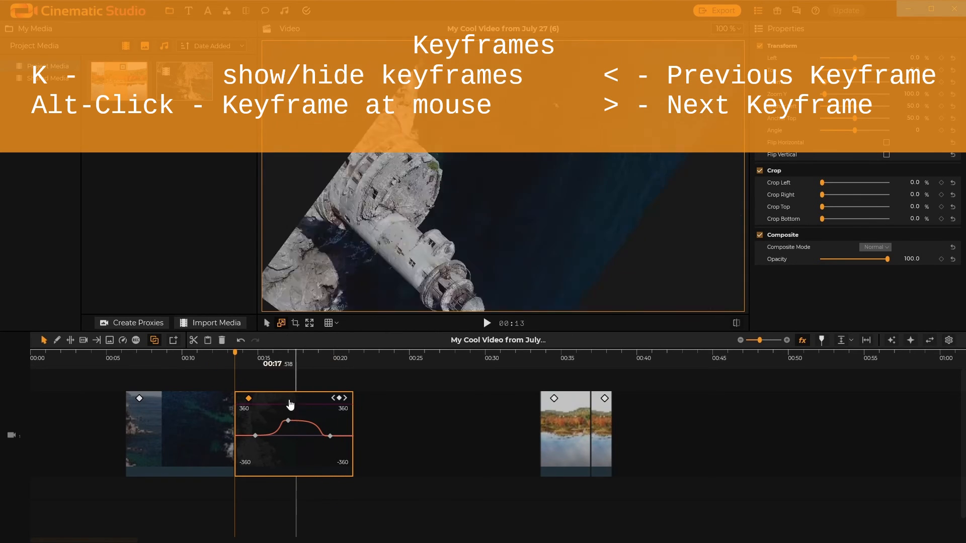
# - Add an Angle keyframe at about 00:20 on the second lighthouse clip's curve
pyautogui.click(248, 358)
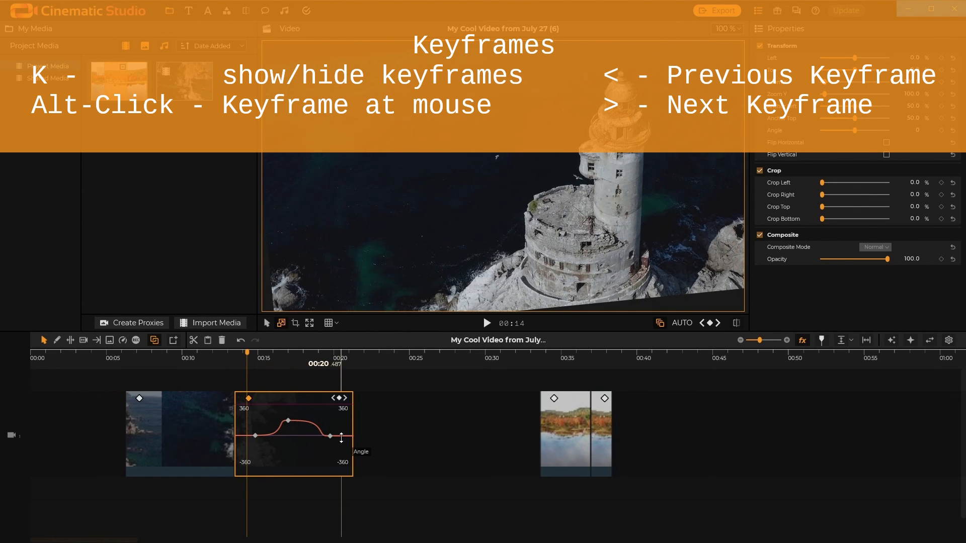
pyautogui.keyDown('alt'); pyautogui.click(341, 435); pyautogui.keyUp('alt')
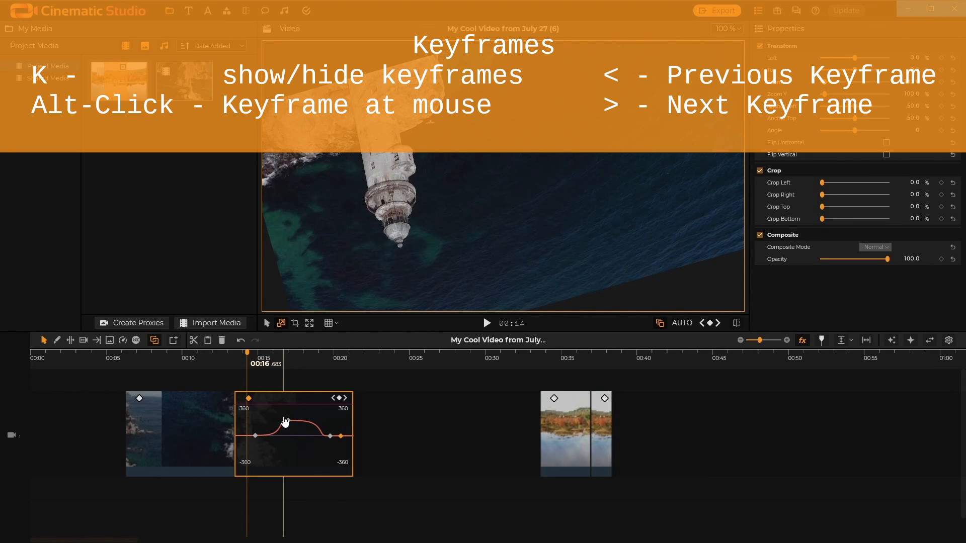
# - Step forward and backward through the clip's keyframes
pyautogui.hotkey('shift', '.')
pyautogui.hotkey('shift', '.')
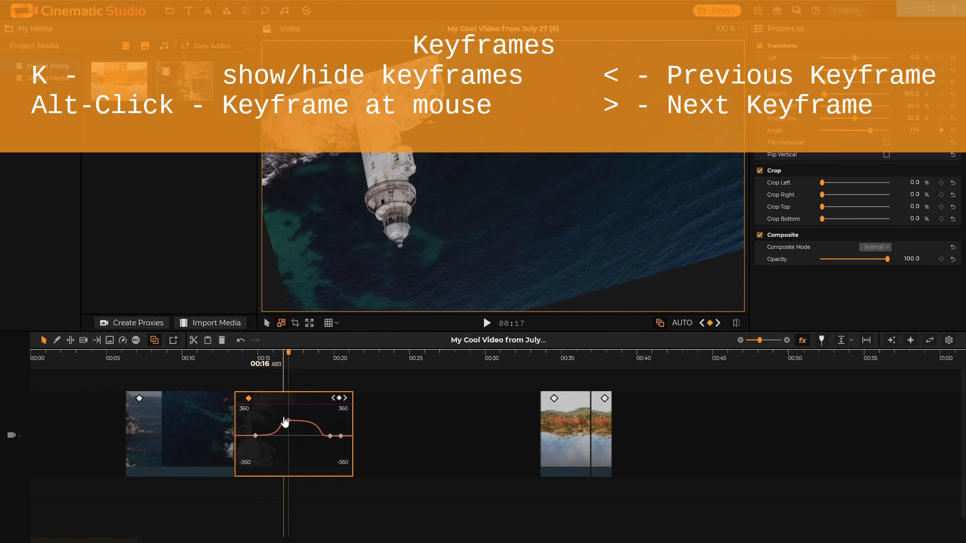
pyautogui.hotkey('shift', '.')
pyautogui.hotkey('shift', '.')
pyautogui.hotkey('shift', ',')
pyautogui.hotkey('shift', ',')
pyautogui.hotkey('shift', ',')
pyautogui.hotkey('shift', '.')
pyautogui.hotkey('shift', '.')
pyautogui.hotkey('shift', '.')
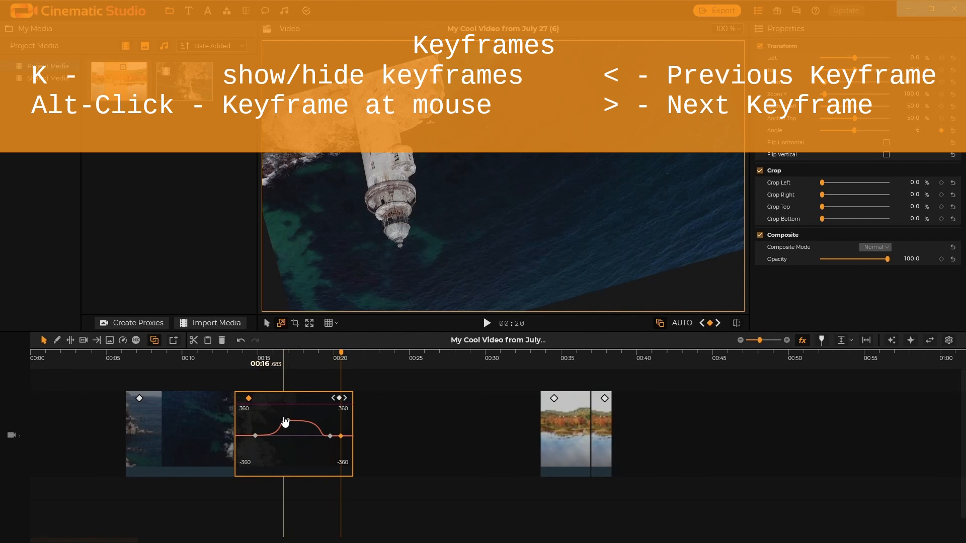